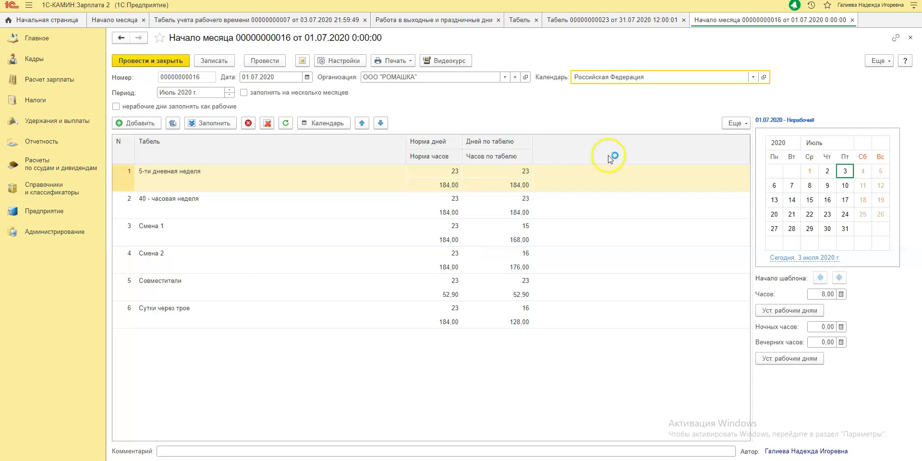
# Step: Review the non-working periods in the fill settings of the July 2020 month-start document, leaving them unsaved
pyautogui.click(666, 138)
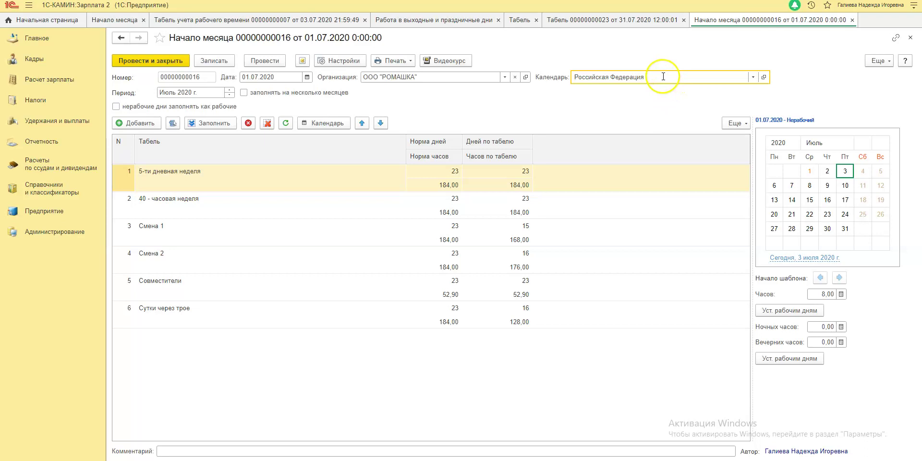
pyautogui.click(461, 171)
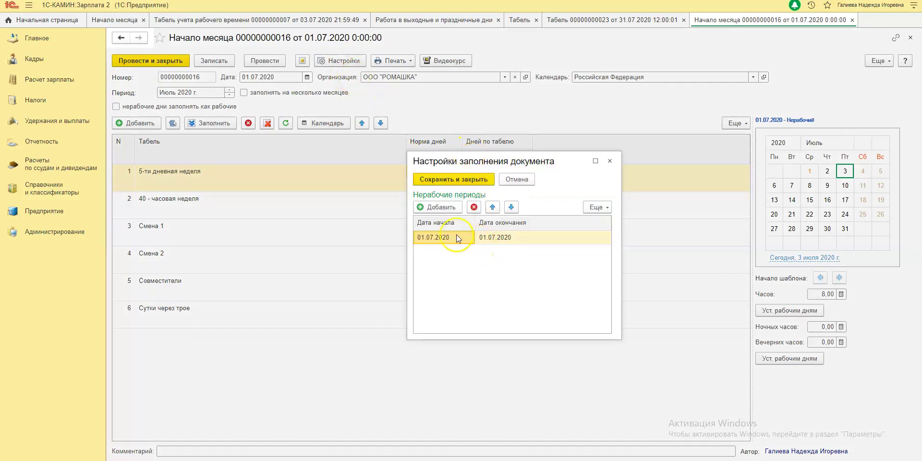
pyautogui.click(495, 239)
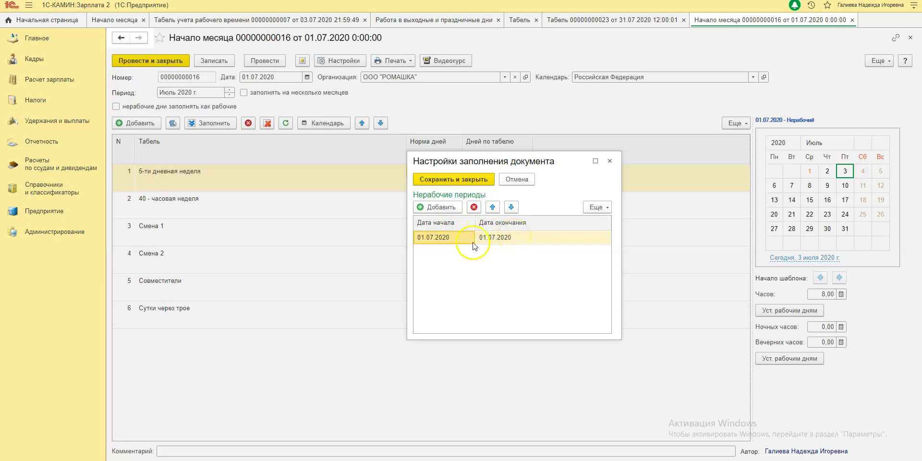
pyautogui.click(611, 162)
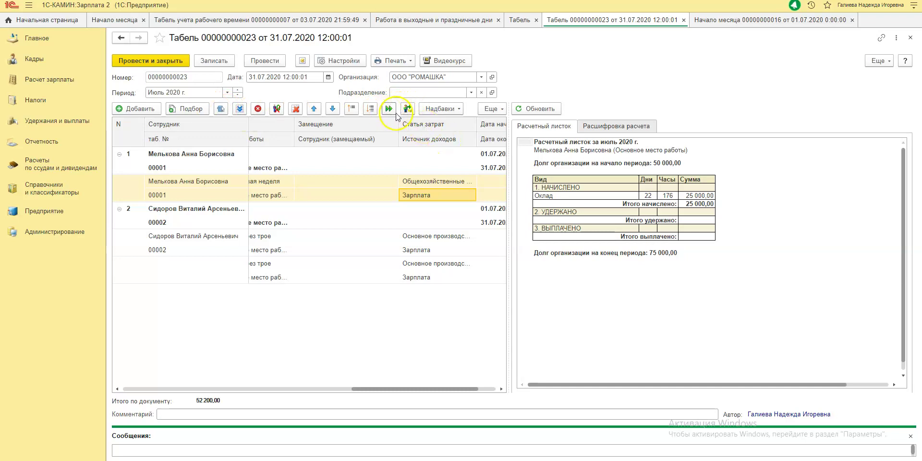
pyautogui.click(388, 109)
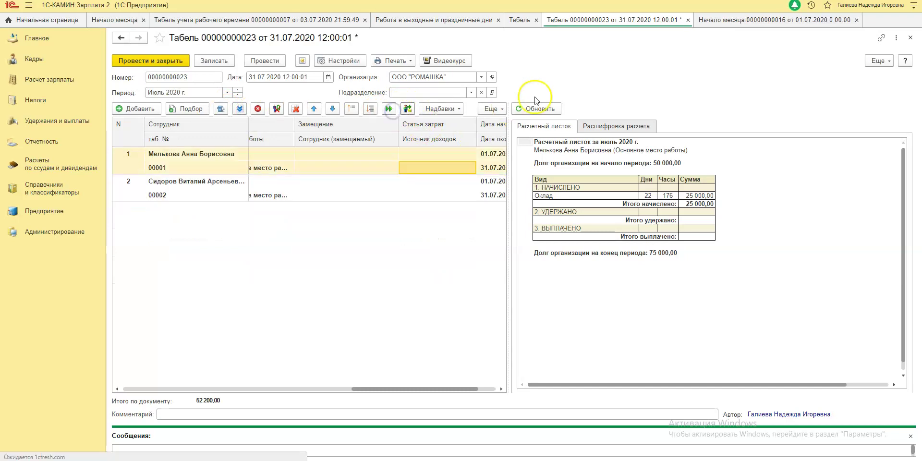
pyautogui.moveTo(371, 390); pyautogui.dragTo(200, 389)
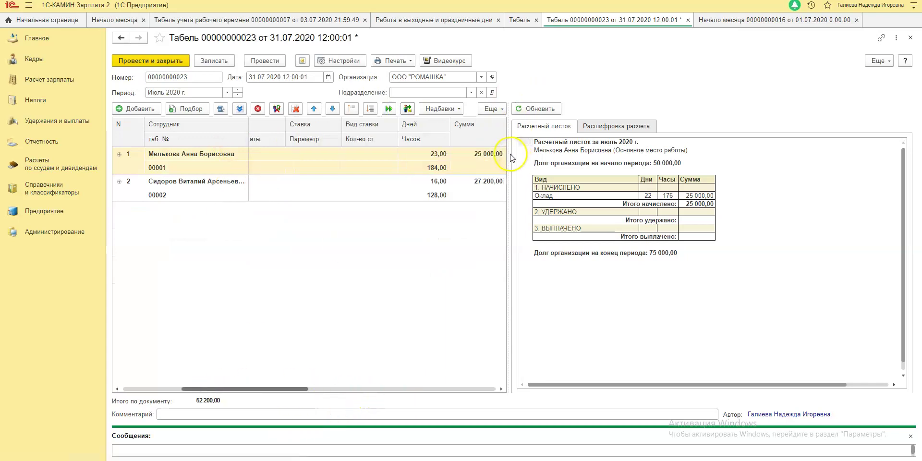
pyautogui.click(555, 155)
pyautogui.moveTo(556, 155); pyautogui.dragTo(601, 153)
pyautogui.click(308, 390)
pyautogui.moveTo(308, 390); pyautogui.dragTo(318, 390)
pyautogui.click(520, 154)
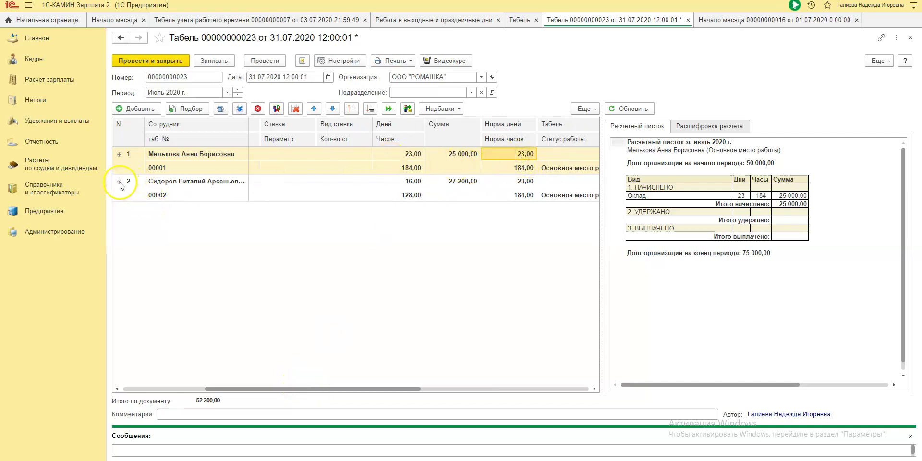
# Step: Review the timesheet's fill settings for paying weekend and holiday work, without saving
pyautogui.click(342, 60)
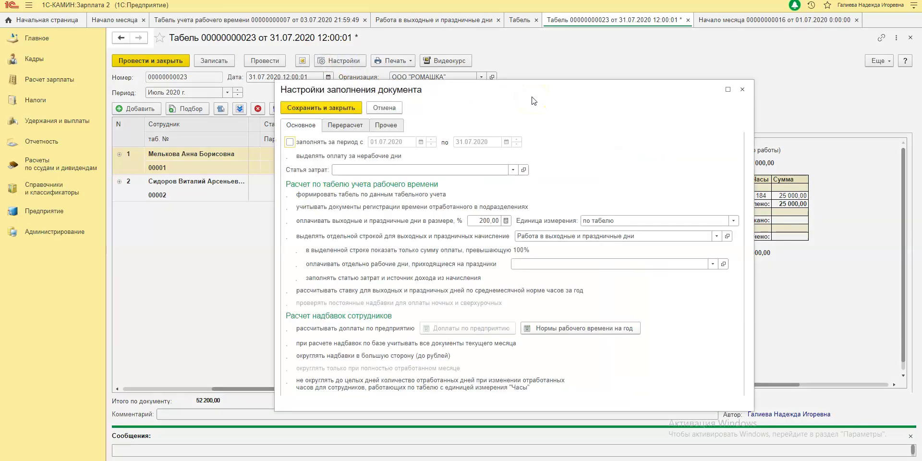
pyautogui.click(345, 124)
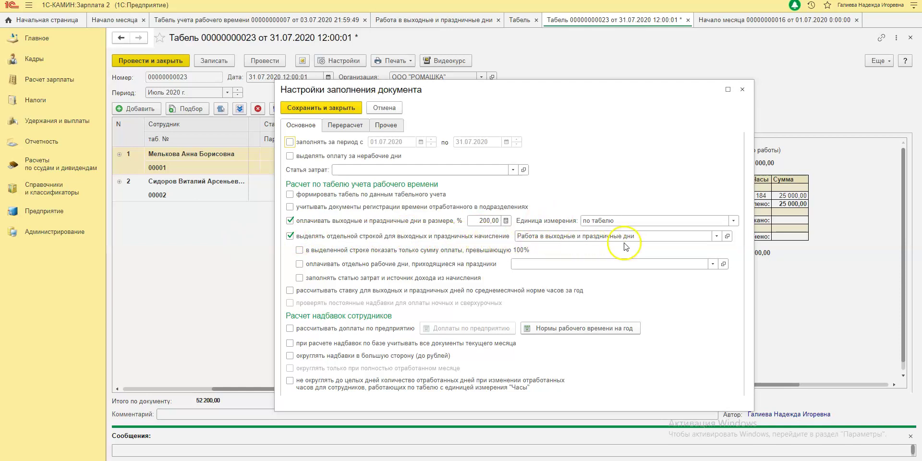
pyautogui.click(742, 89)
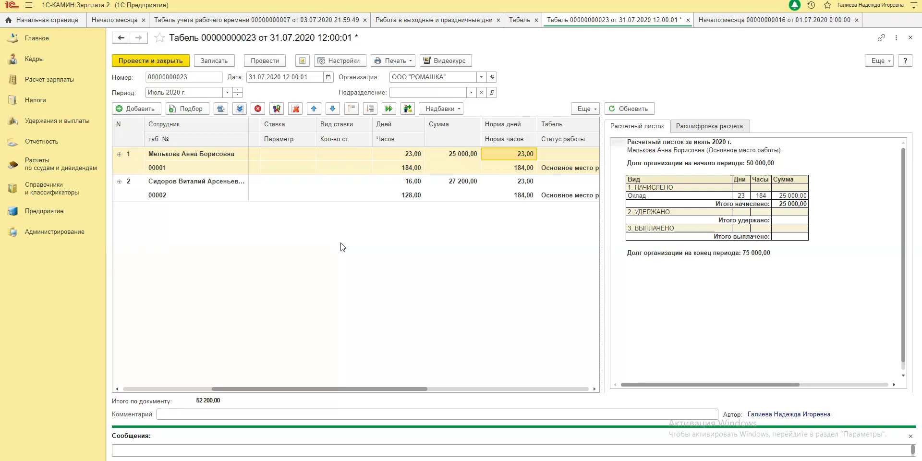
# Step: Open the July 2020 document for work on weekends and holidays and check the employee's 01.07.2020 entry
pyautogui.click(48, 59)
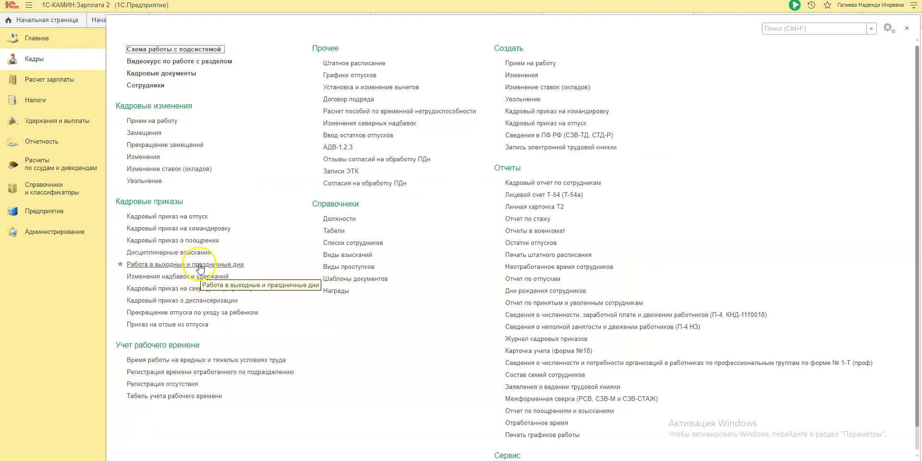
pyautogui.click(907, 28)
pyautogui.click(452, 20)
pyautogui.click(263, 110)
pyautogui.click(429, 187)
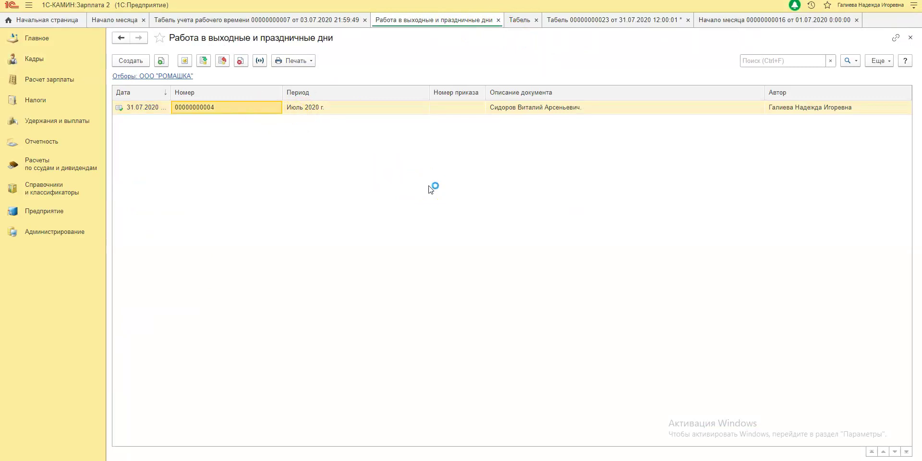
pyautogui.click(124, 179)
pyautogui.click(215, 177)
pyautogui.click(187, 134)
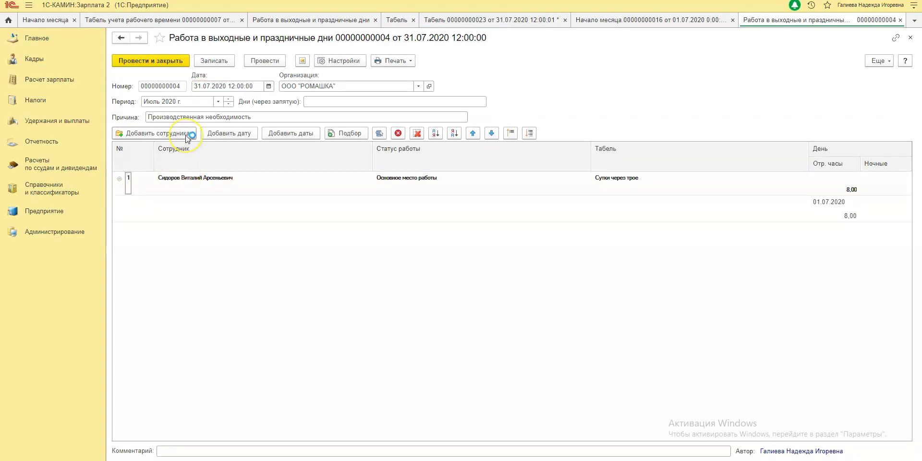
pyautogui.click(243, 136)
pyautogui.click(833, 202)
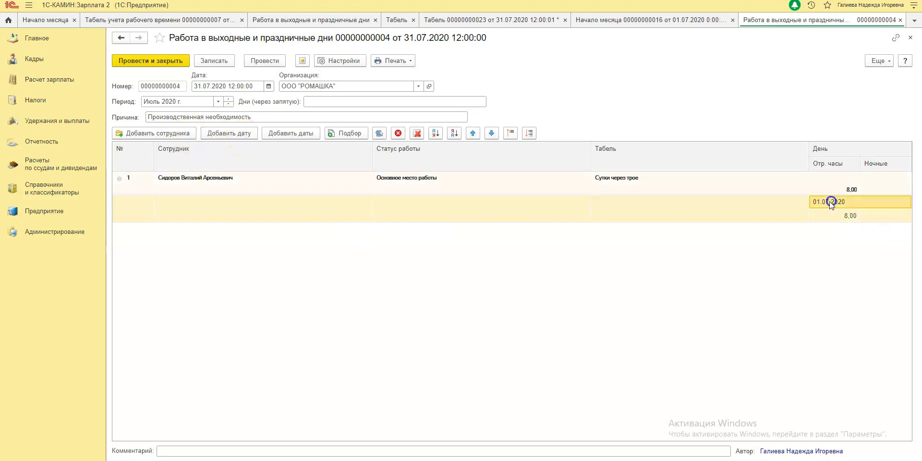
# Step: Review the compensation option in the weekend-work document's fill settings, and close the document without changes
pyautogui.click(336, 61)
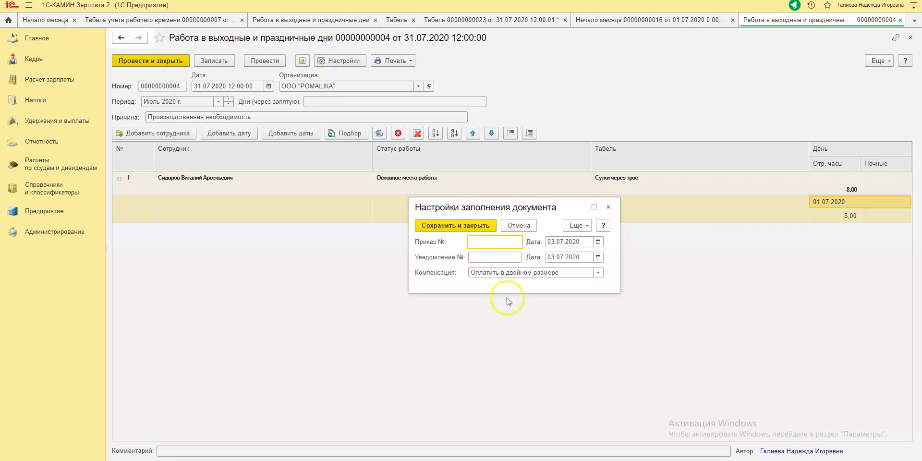
pyautogui.click(609, 207)
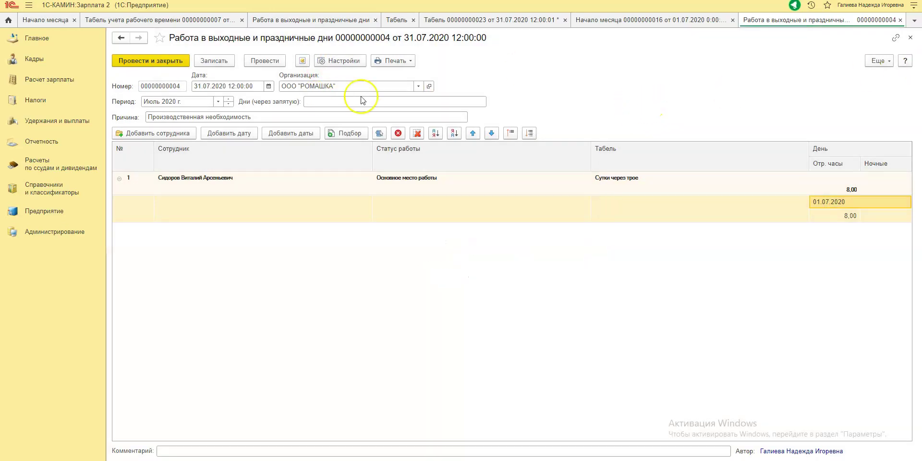
pyautogui.click(913, 38)
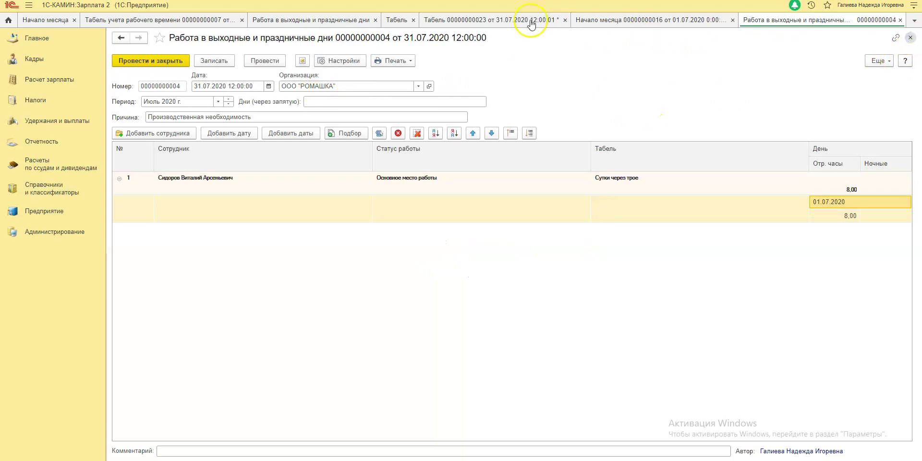
pyautogui.click(579, 20)
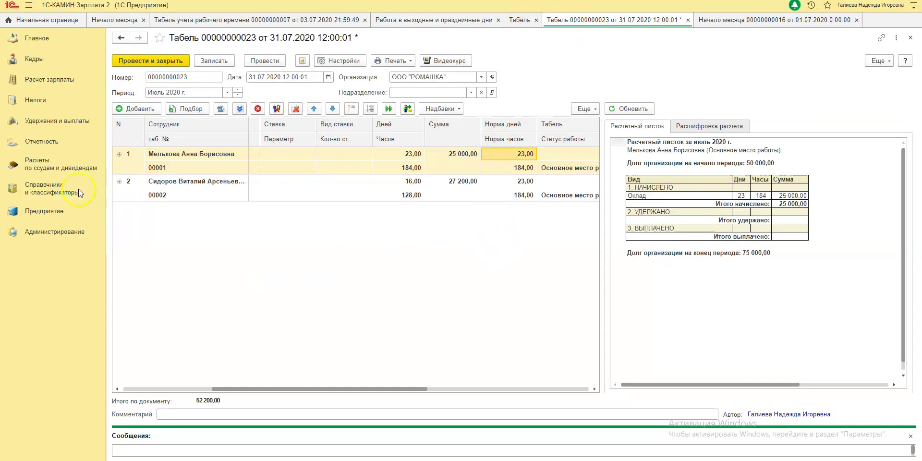
pyautogui.click(120, 182)
pyautogui.click(120, 183)
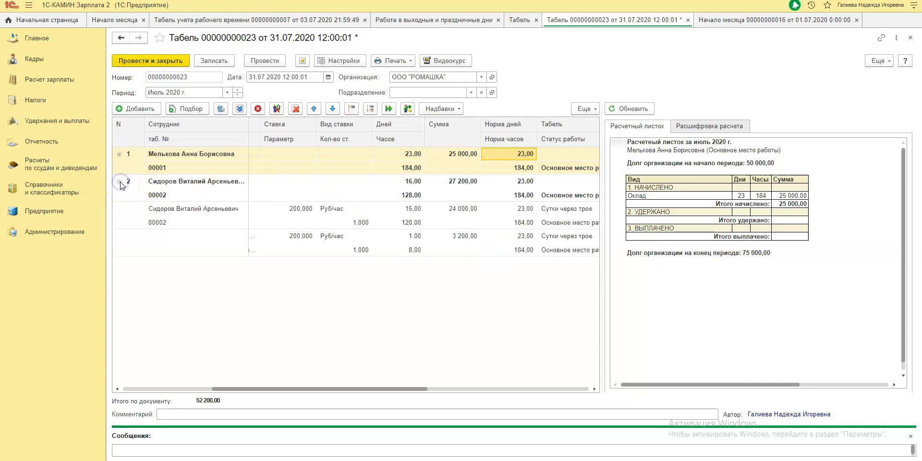
pyautogui.click(120, 182)
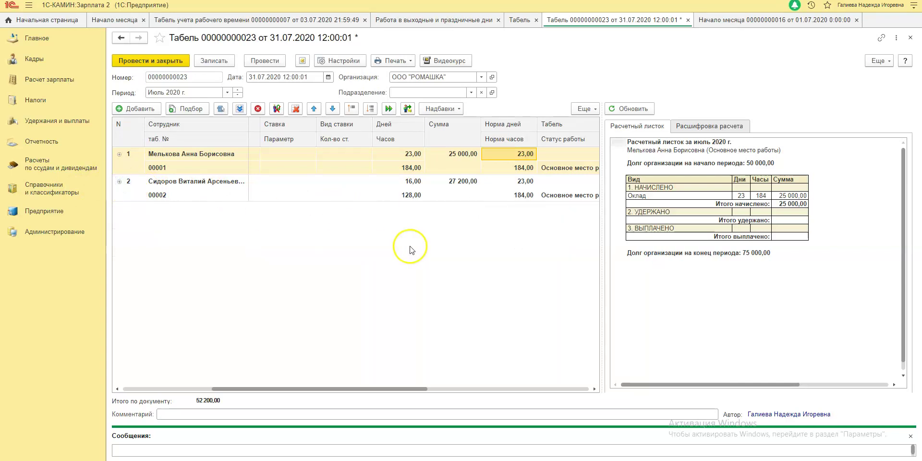
pyautogui.click(461, 234)
pyautogui.click(300, 248)
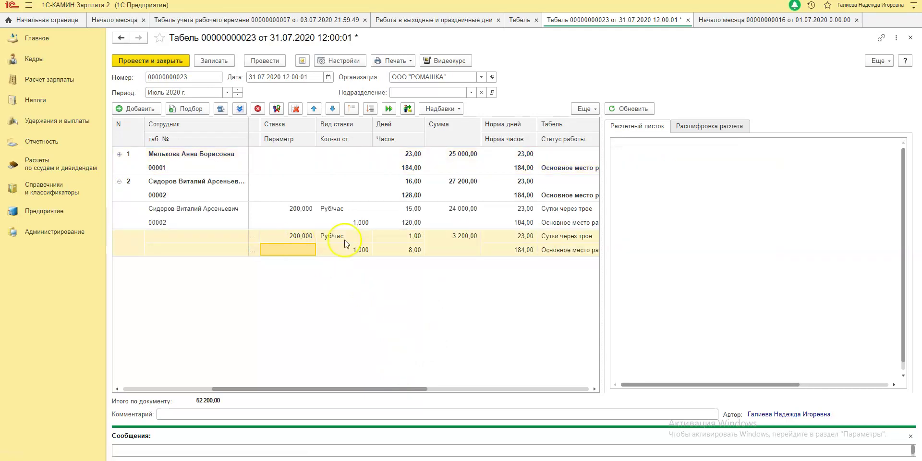
pyautogui.click(451, 240)
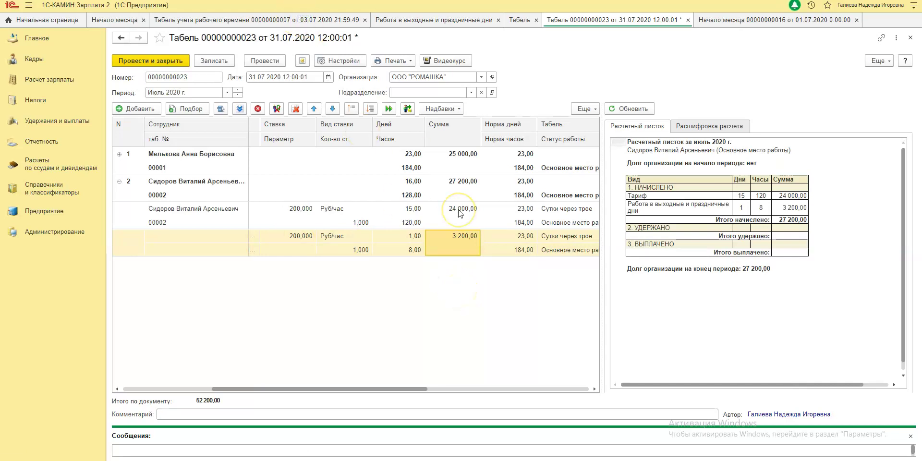
pyautogui.hotkey('ctrl', 'Tab')
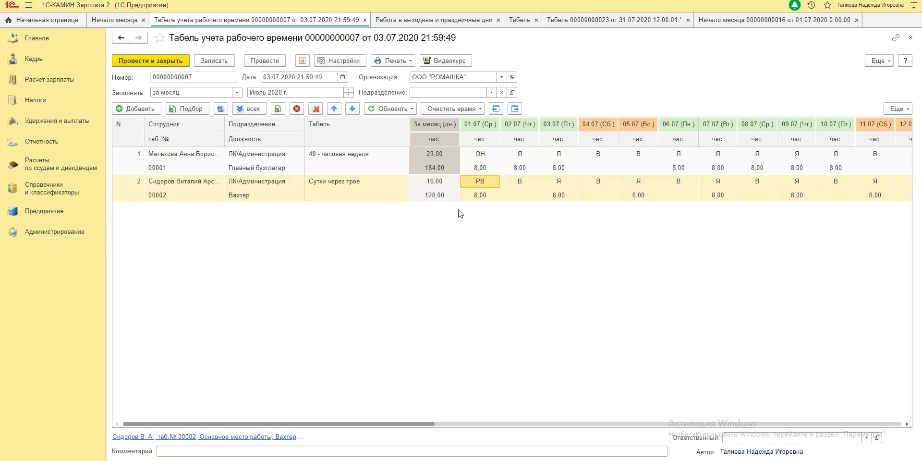
pyautogui.click(207, 160)
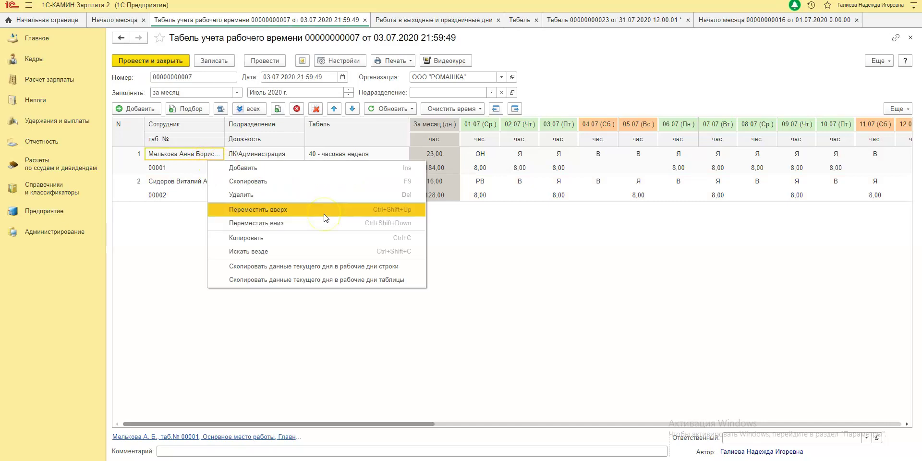
pyautogui.click(632, 227)
pyautogui.click(623, 225)
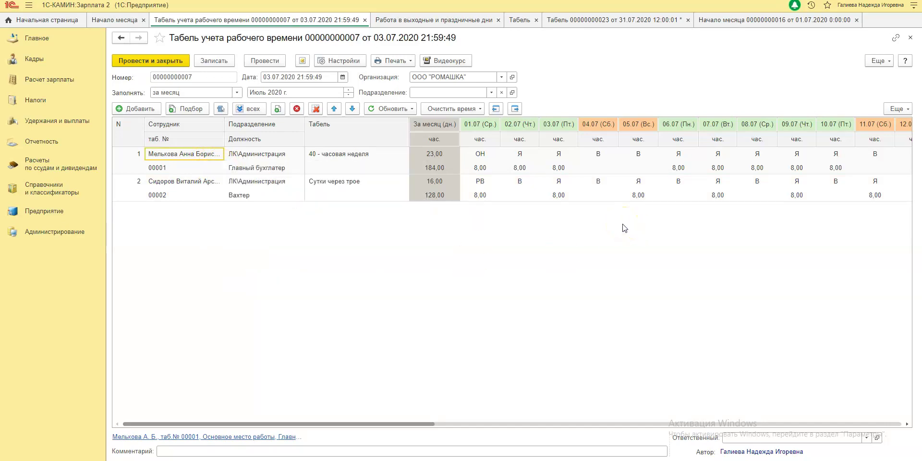
pyautogui.click(487, 157)
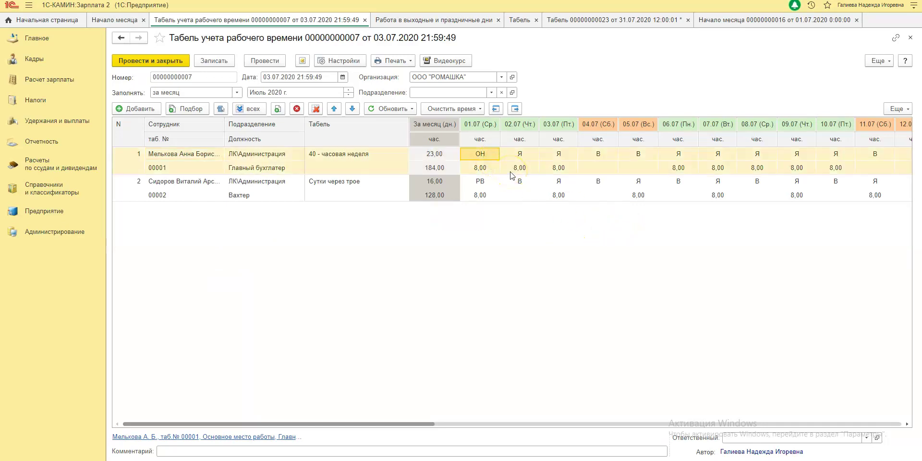
pyautogui.click(431, 221)
pyautogui.click(210, 187)
pyautogui.click(495, 185)
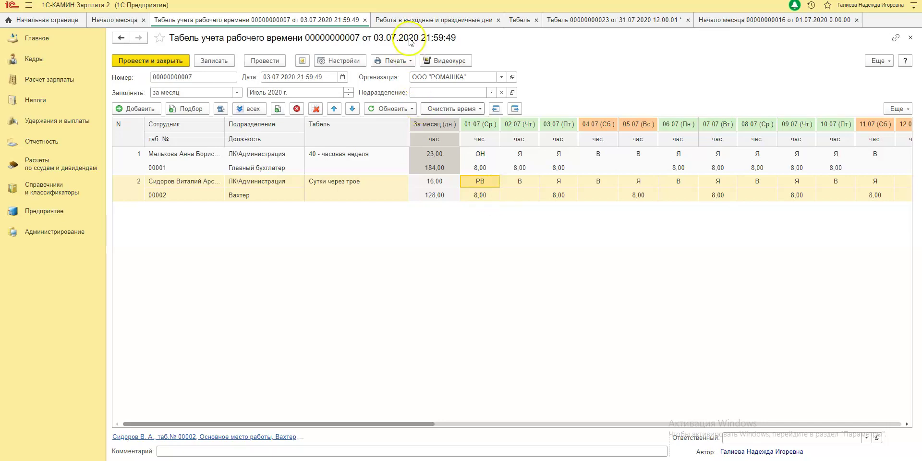
pyautogui.click(62, 85)
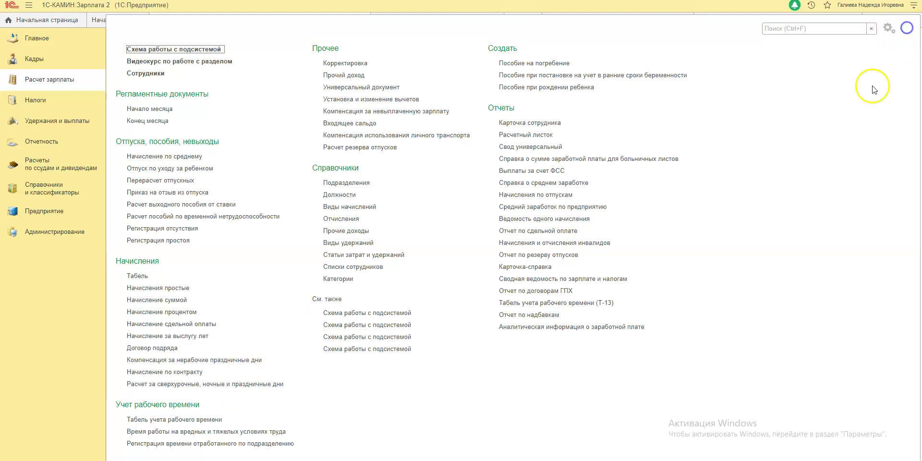
pyautogui.click(907, 28)
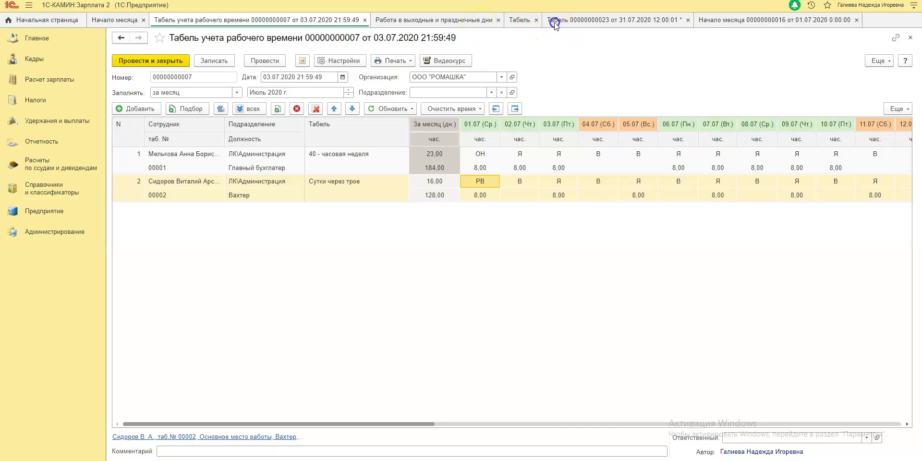
pyautogui.click(596, 21)
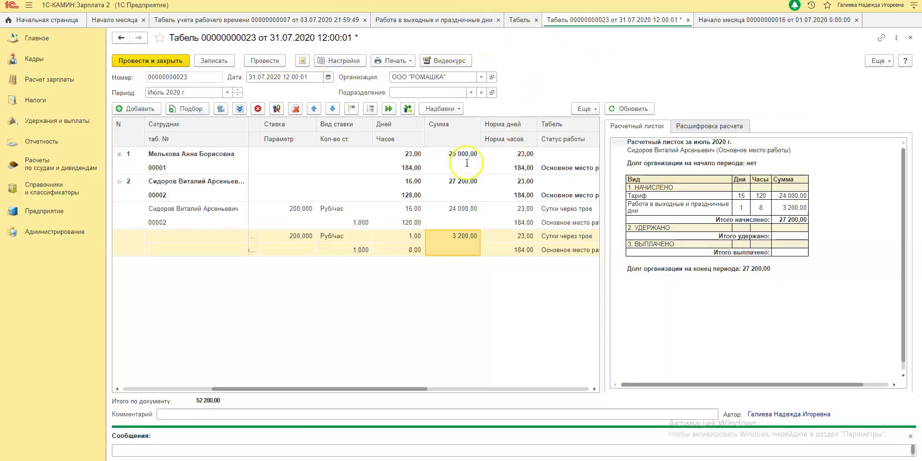
pyautogui.click(342, 60)
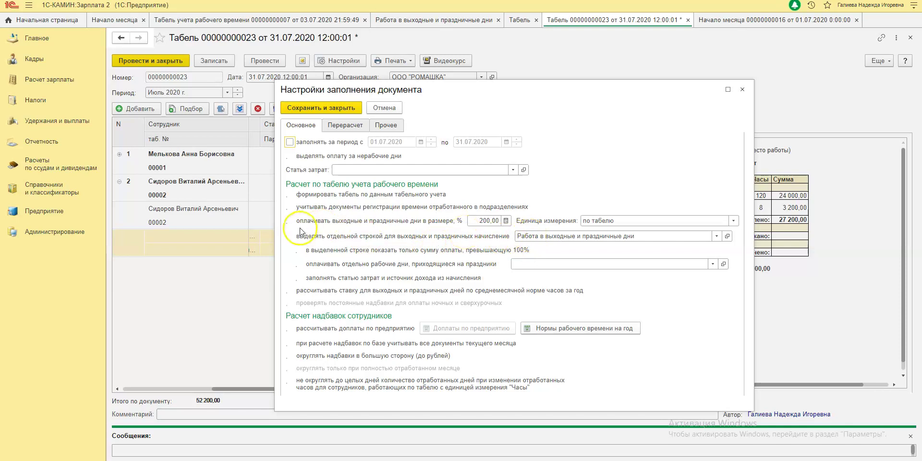
pyautogui.click(344, 125)
pyautogui.click(303, 125)
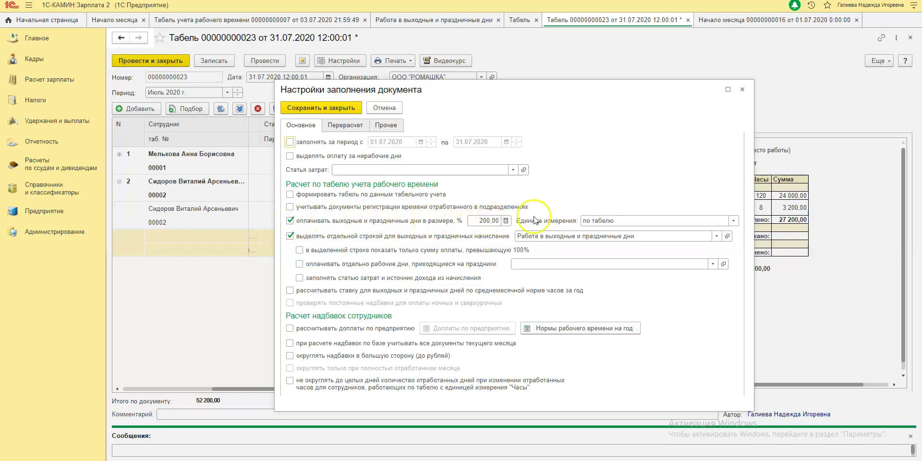
pyautogui.click(742, 90)
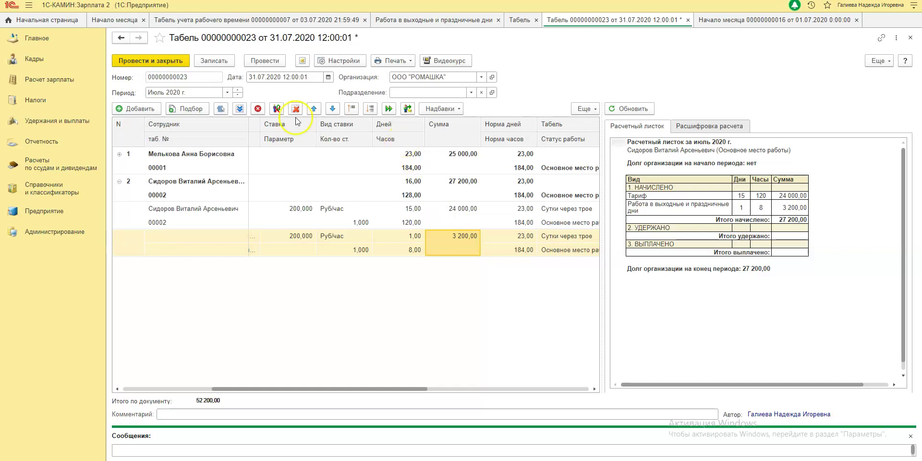
# Step: Open the July 2020 month-start document of ООО "РОМАШКА", set its calendar to Белгородская область and refresh the time norms
pyautogui.click(125, 22)
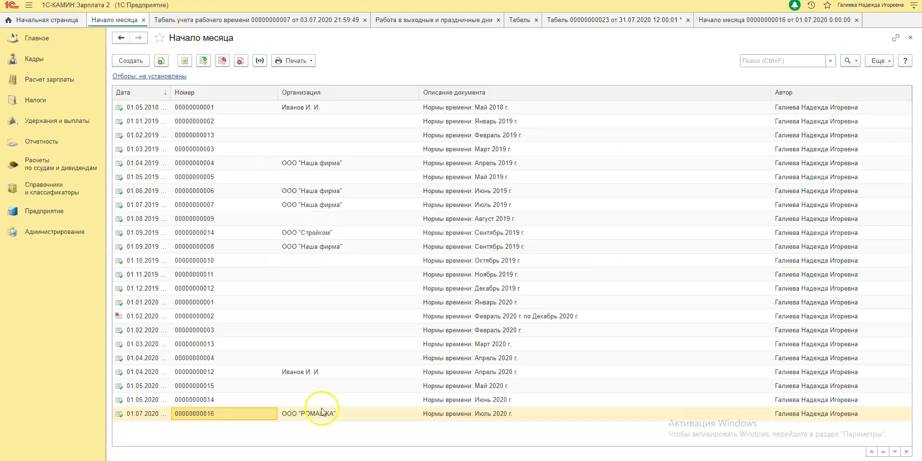
pyautogui.click(224, 412)
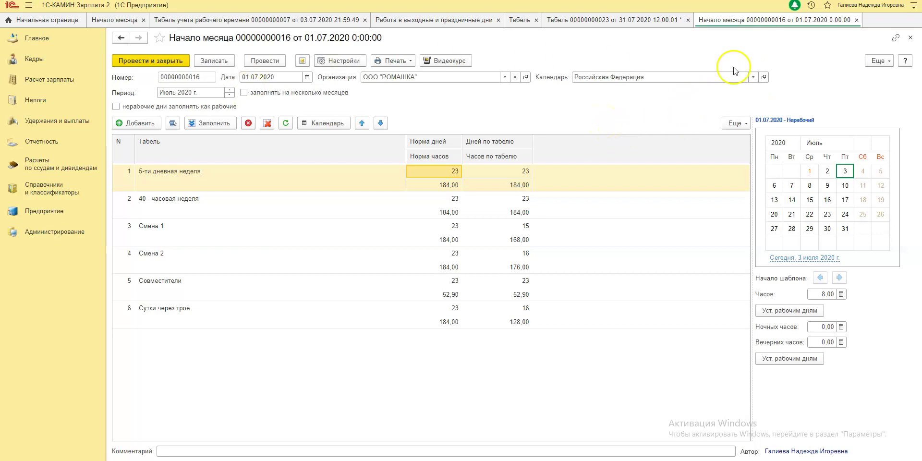
pyautogui.click(757, 81)
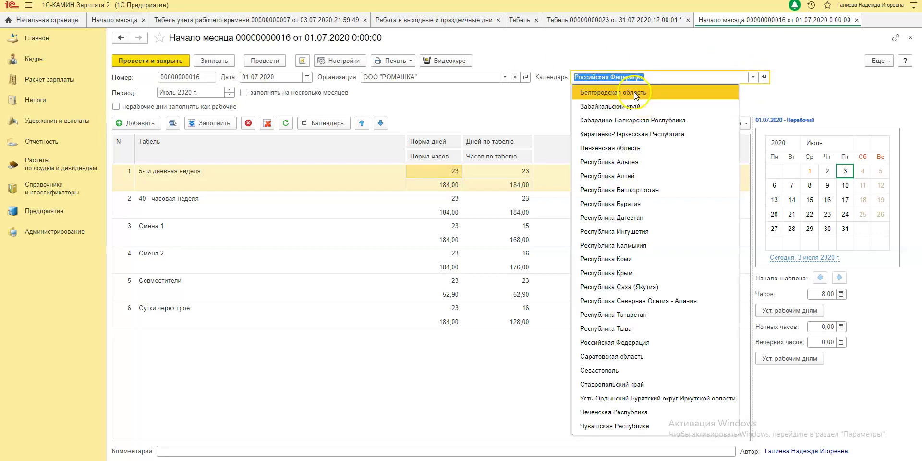
pyautogui.click(632, 91)
pyautogui.click(285, 123)
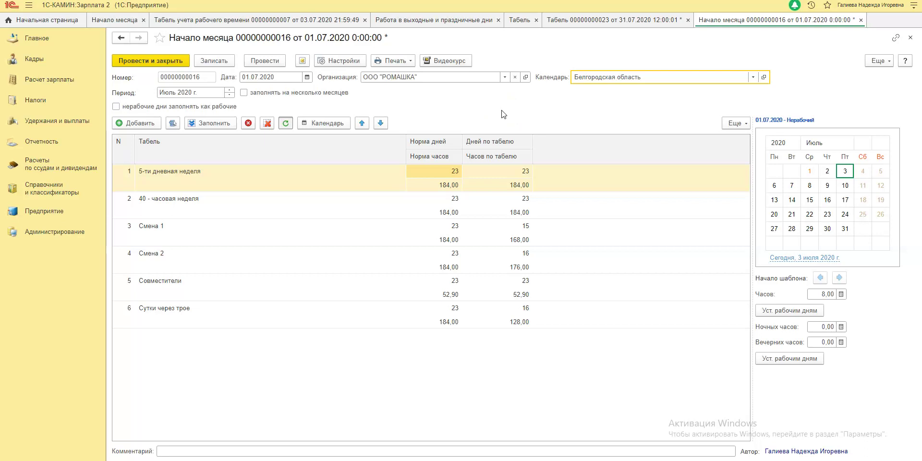
pyautogui.click(448, 202)
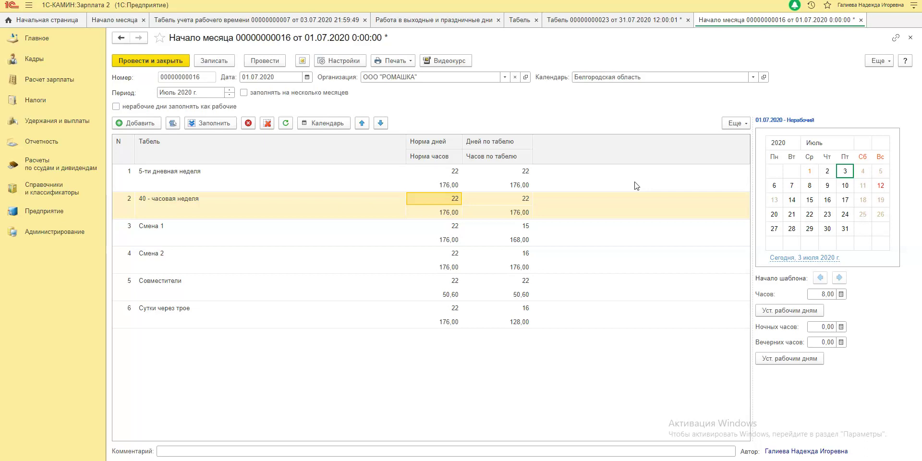
pyautogui.click(655, 186)
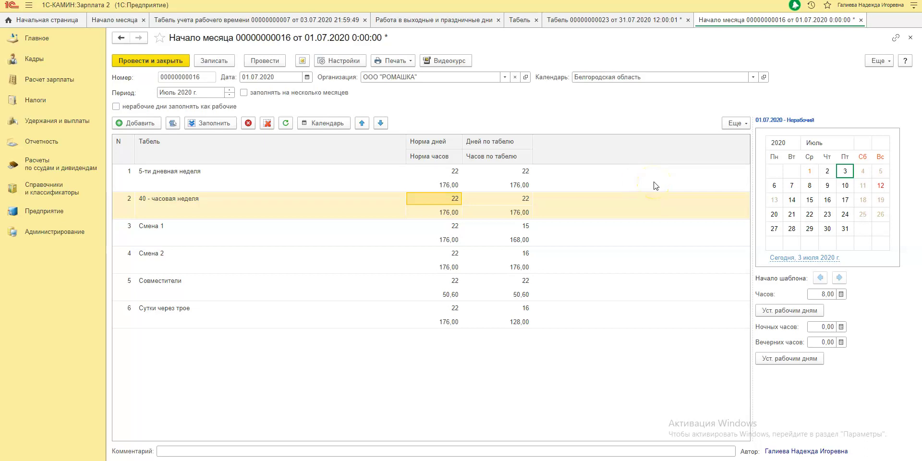